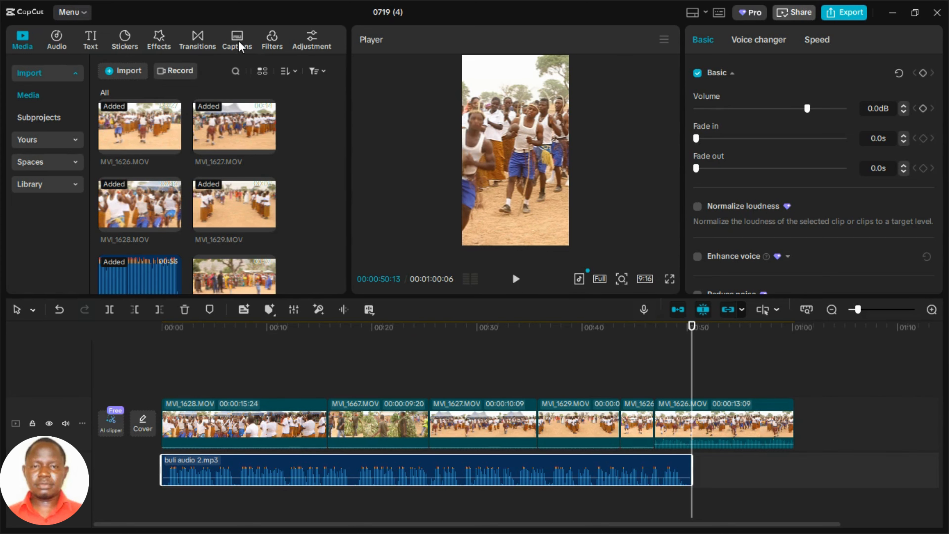
Generate auto captions with English as the spoken language and Arabic as the bilingual caption language.
left_click(238, 40)
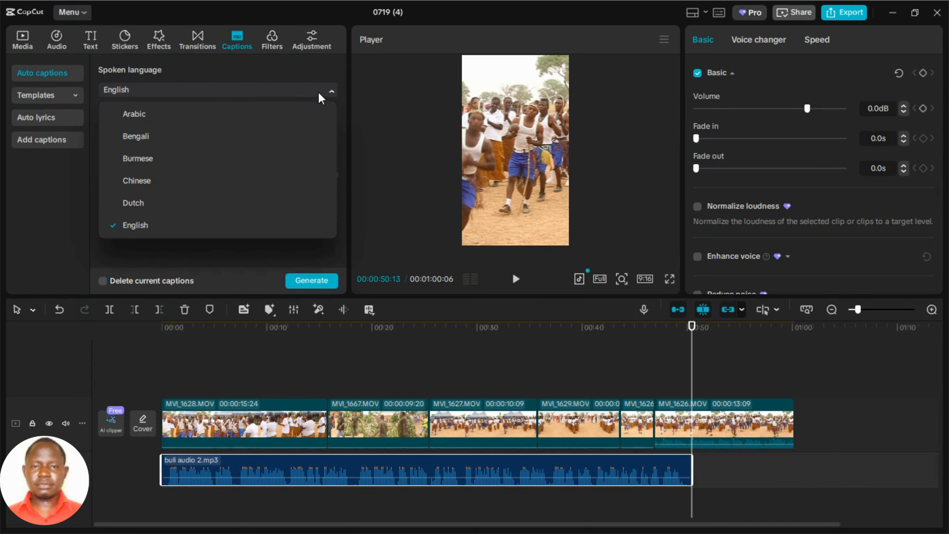
left_click(323, 78)
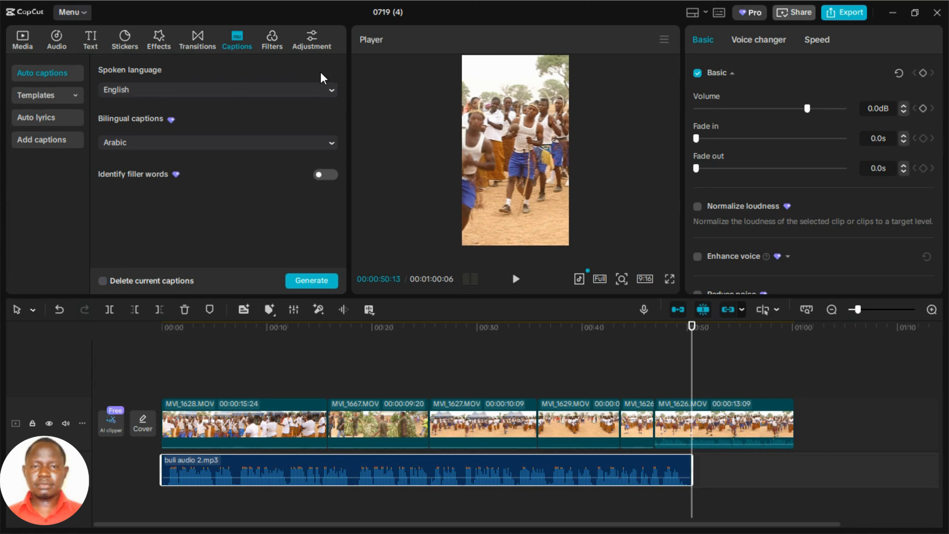
left_click(317, 146)
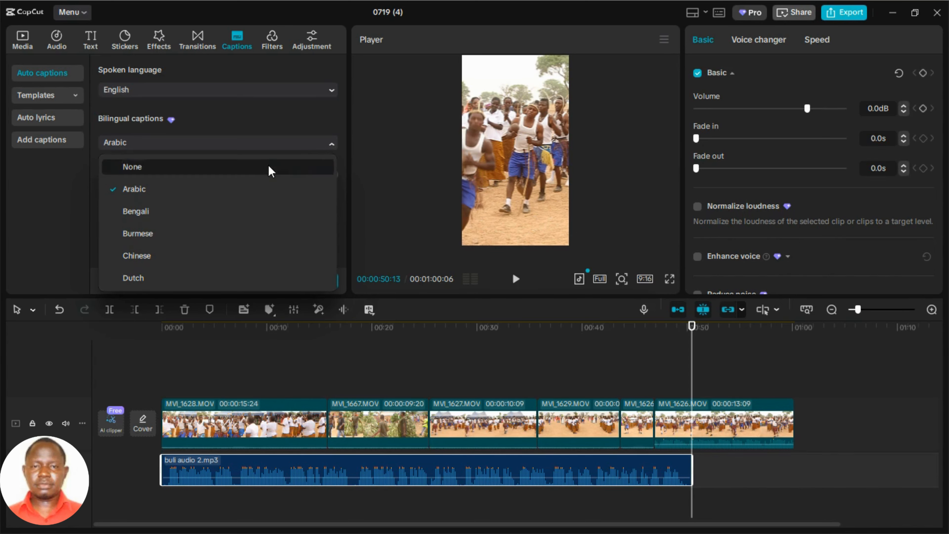
left_click(269, 166)
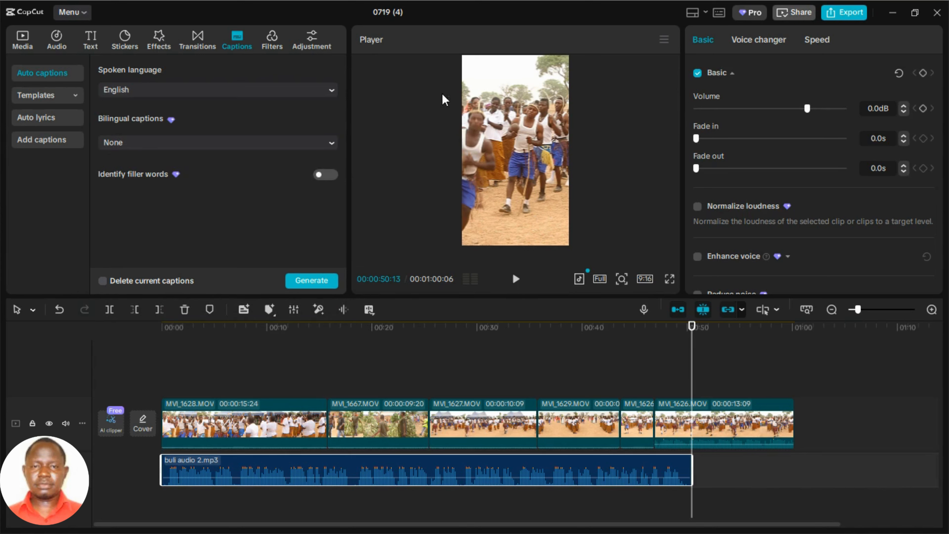
left_click(324, 144)
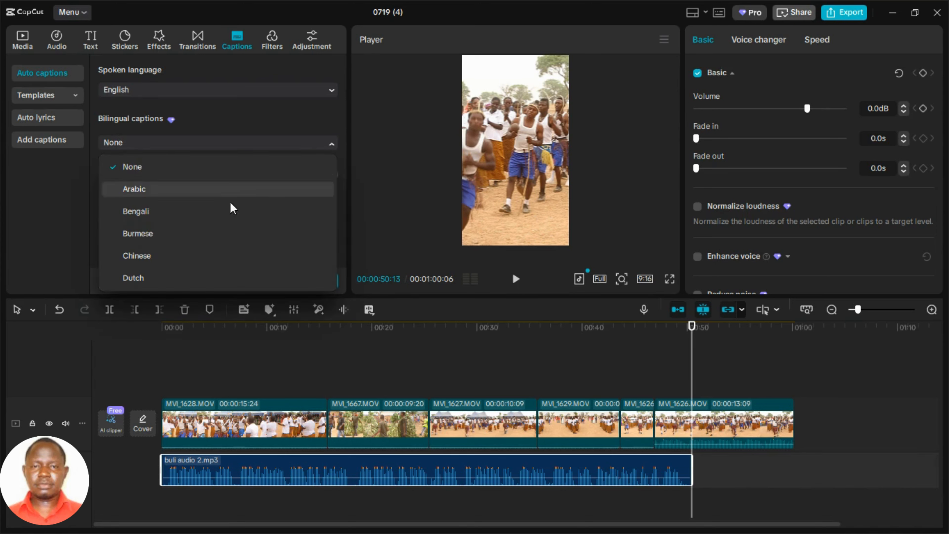
left_click(209, 191)
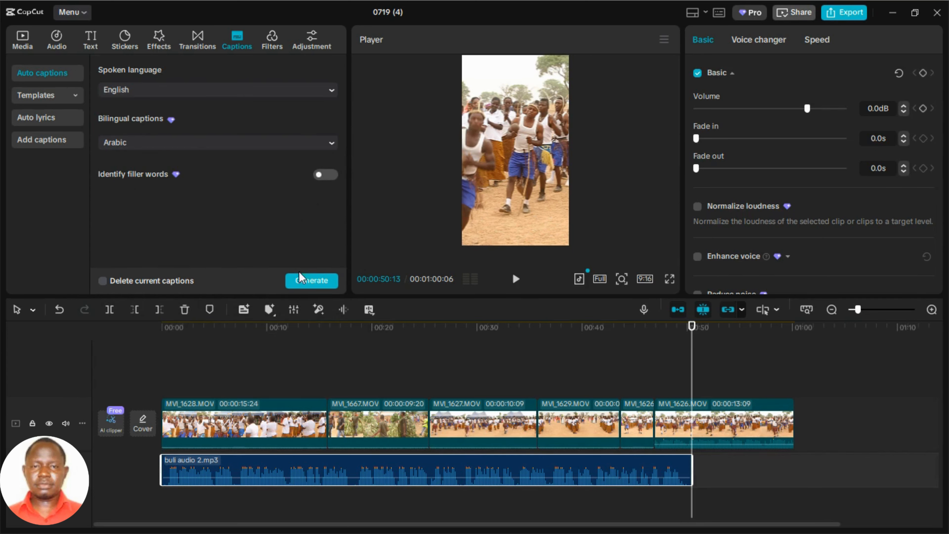
left_click(306, 283)
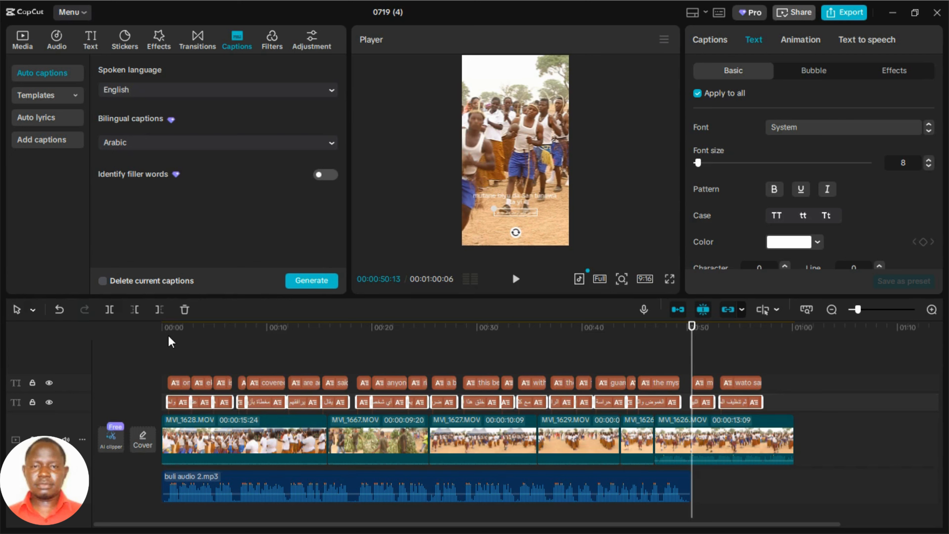
Play the opening seconds of the video in full screen to check the generated captions.
left_click(170, 348)
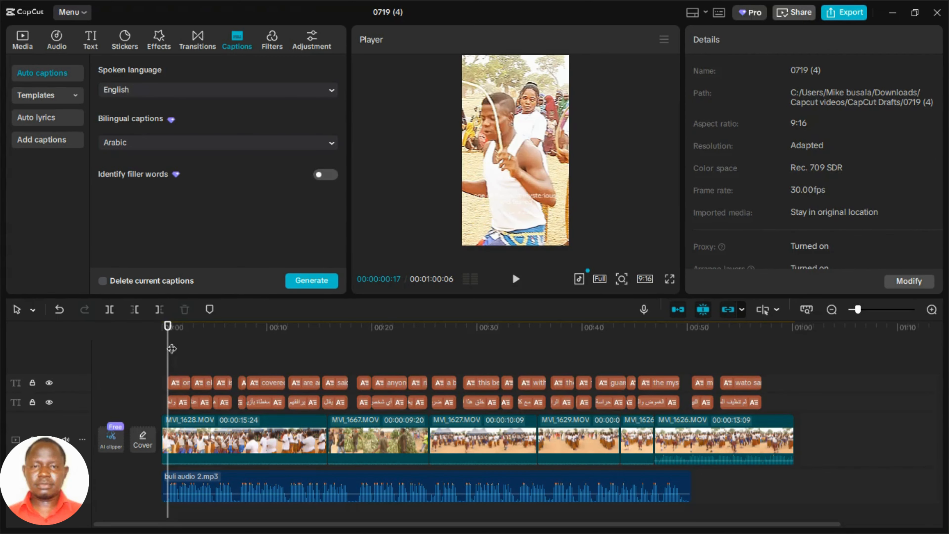
left_click(670, 278)
key("space")
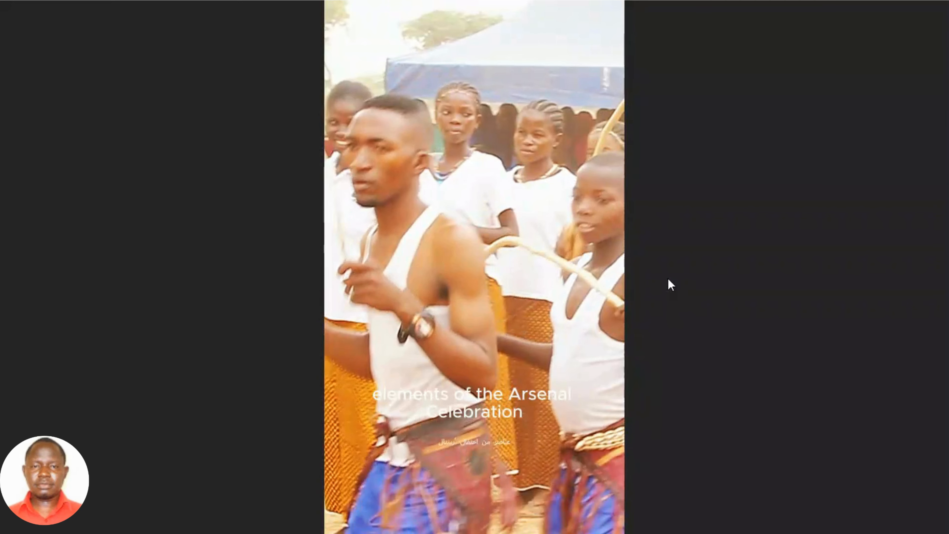
key("Escape")
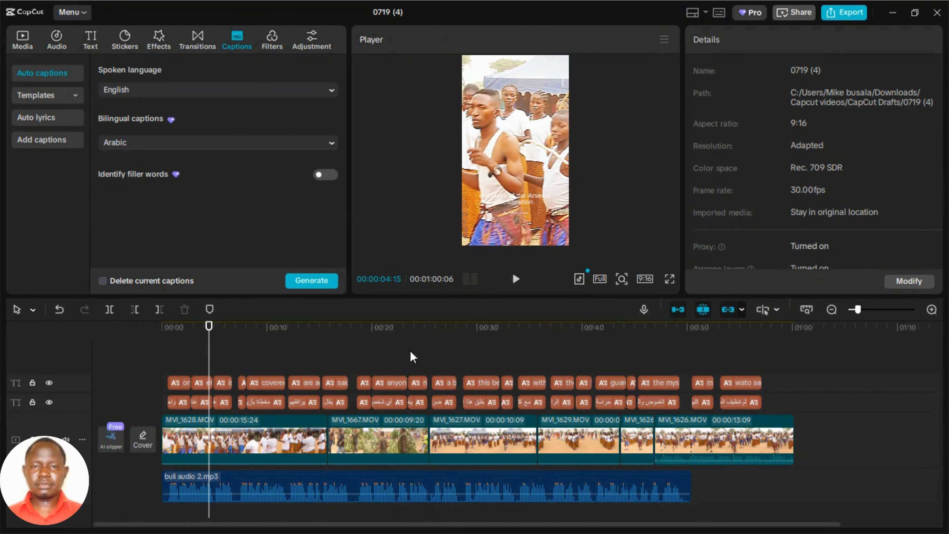
Select all Arabic captions on the timeline and set their font size to 13.
left_click_drag(783, 403, 160, 407)
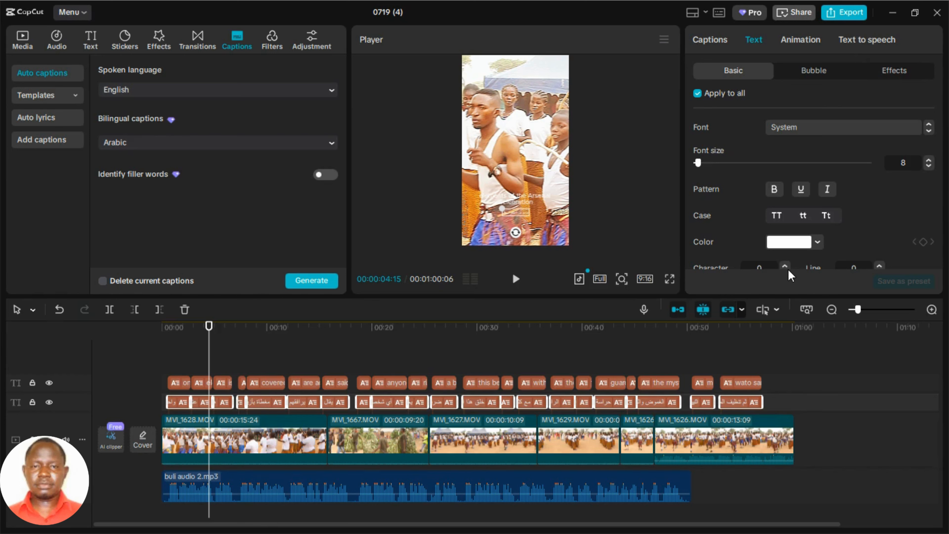
left_click(929, 160)
left_click(929, 160)
left_click(929, 160)
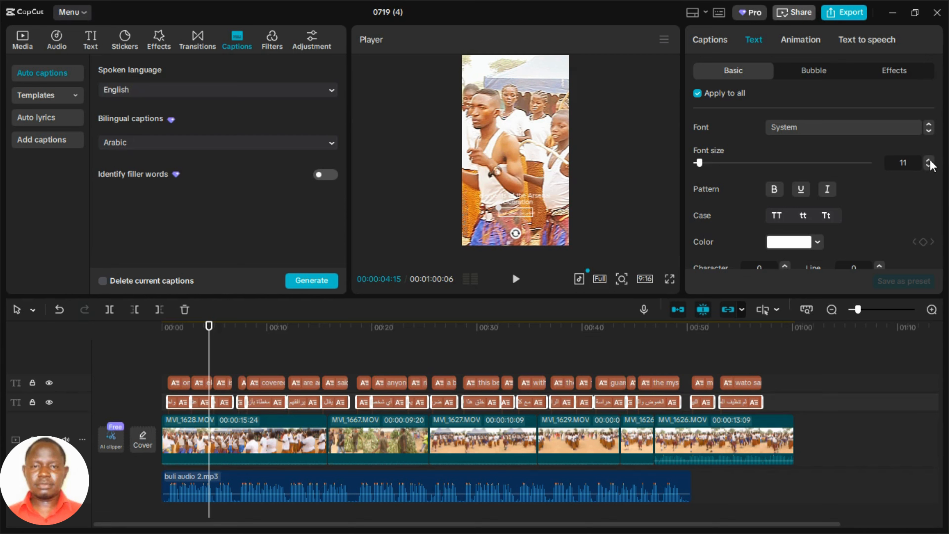
left_click(929, 160)
left_click(929, 160)
left_click(930, 161)
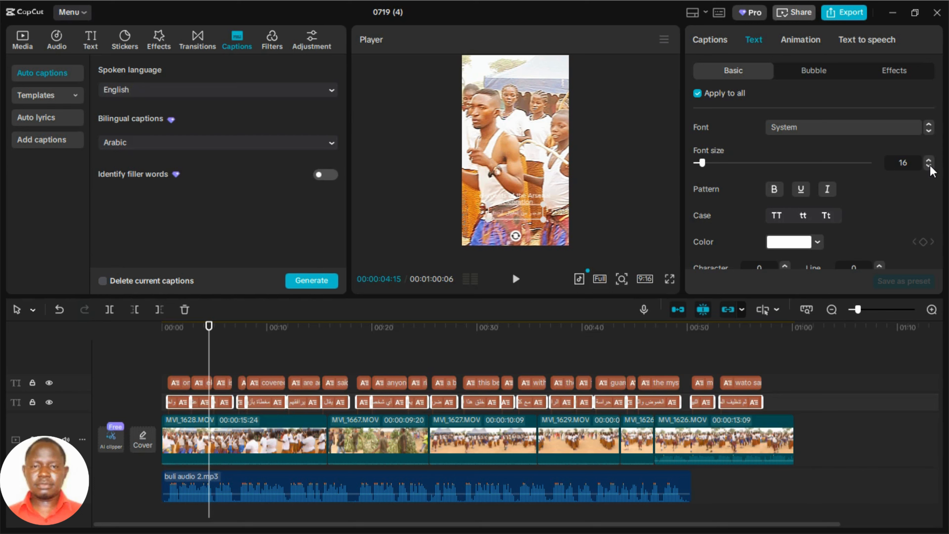
left_click(930, 161)
left_click(930, 166)
left_click(930, 165)
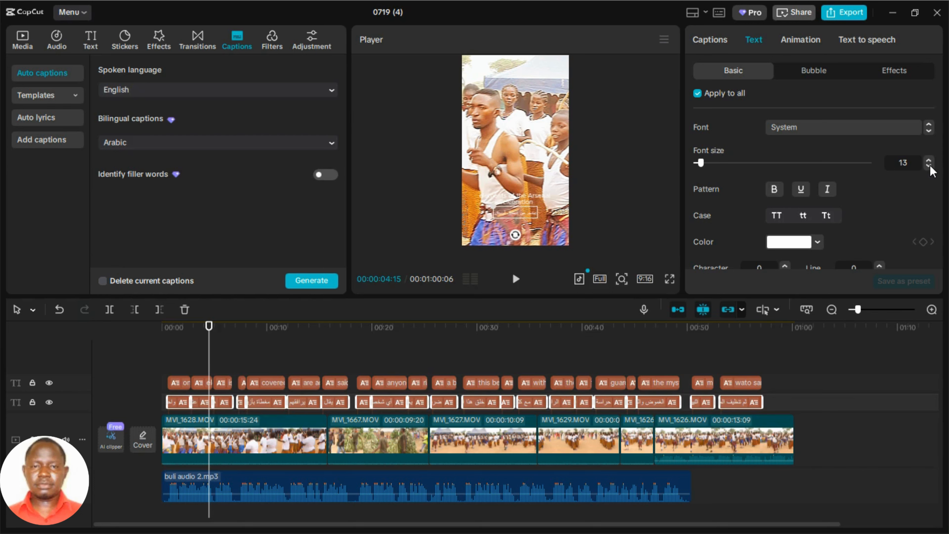
left_click(930, 166)
left_click(929, 160)
Apply the preset style with white text on a black background to the Arabic captions and move them lower in the frame.
left_click_drag(939, 125, 939, 170)
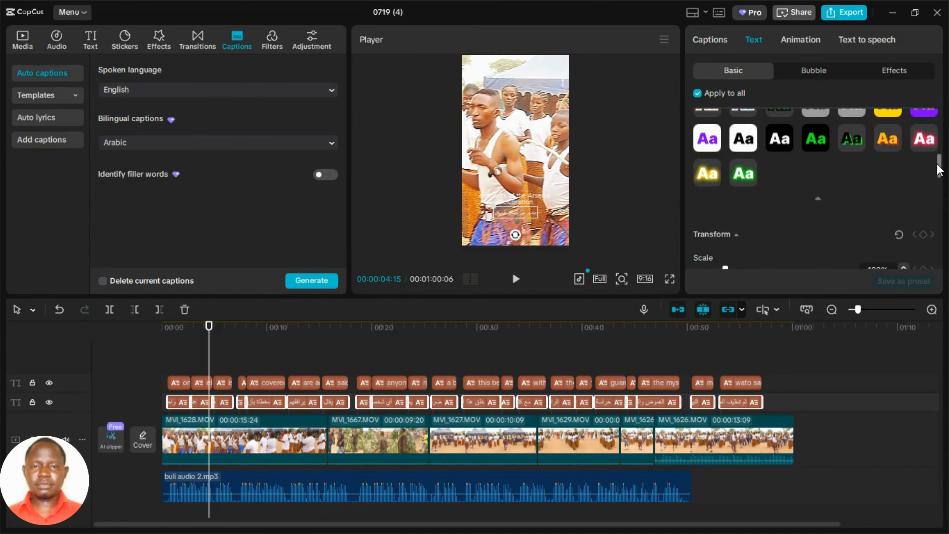
left_click(790, 137)
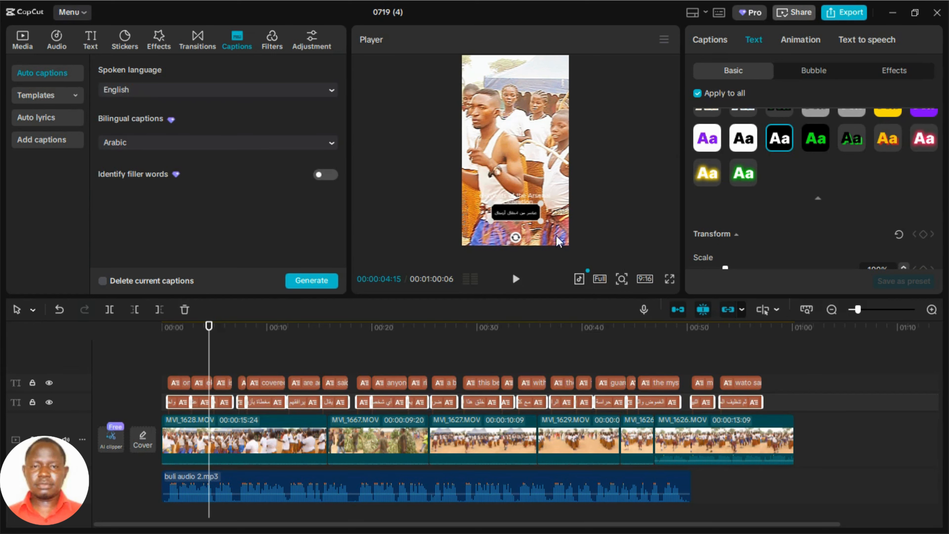
left_click_drag(524, 211, 523, 226)
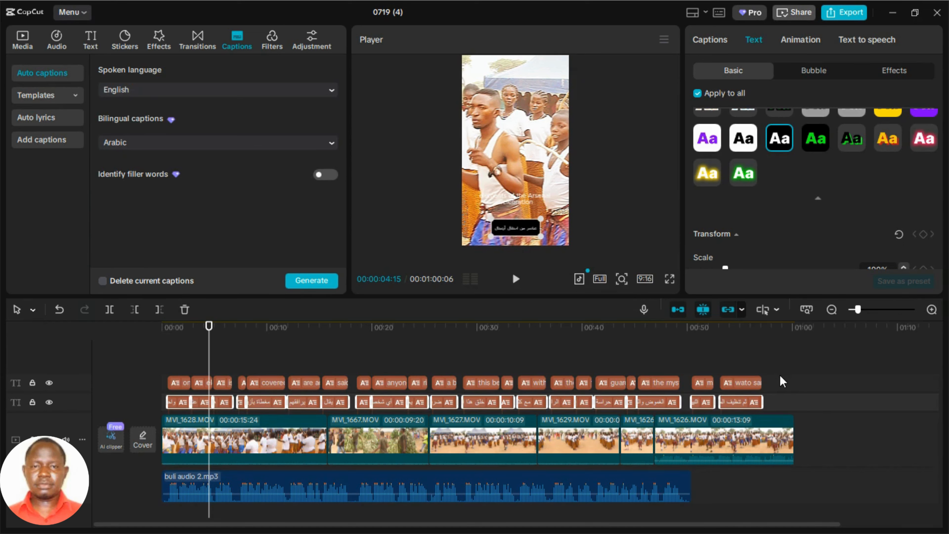
Select all English captions, apply the red text preset with white outline, and enable their background.
left_click_drag(781, 378, 109, 389)
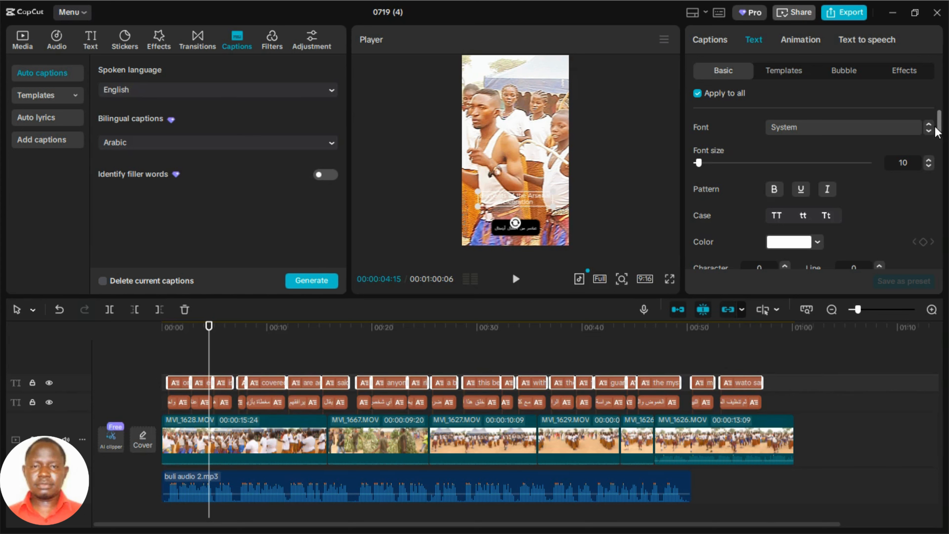
left_click_drag(941, 127, 939, 156)
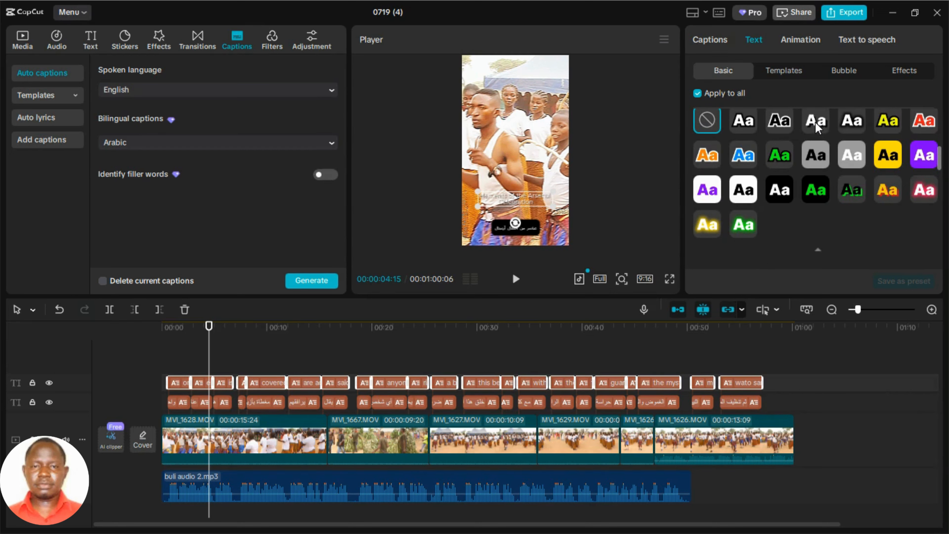
left_click(921, 122)
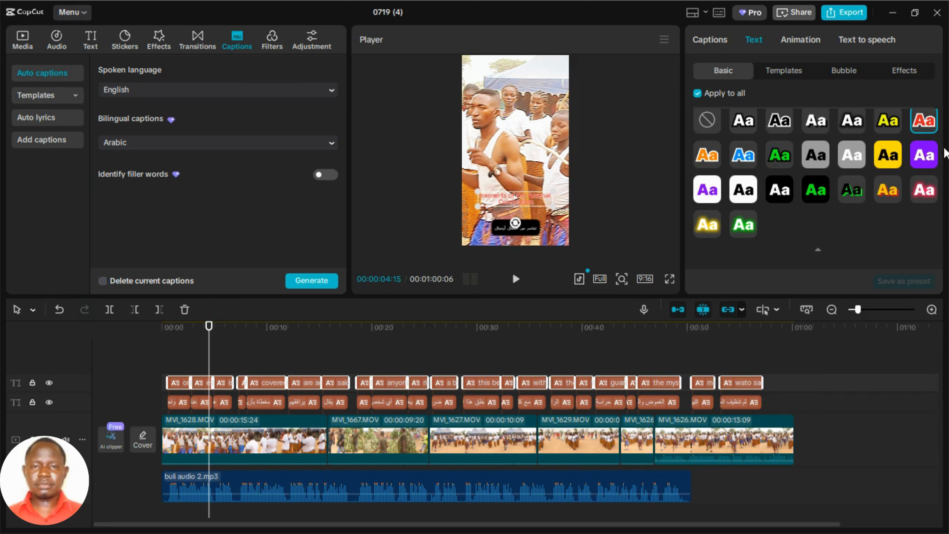
mouse_move(940, 161)
left_mouse_down()
mouse_move(938, 221)
mouse_move(791, 218)
left_mouse_up()
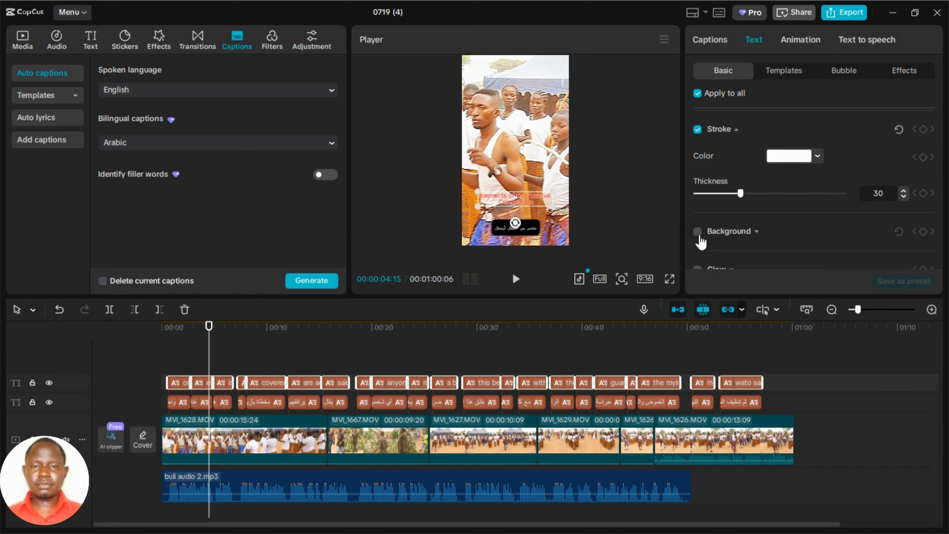
left_click(699, 233)
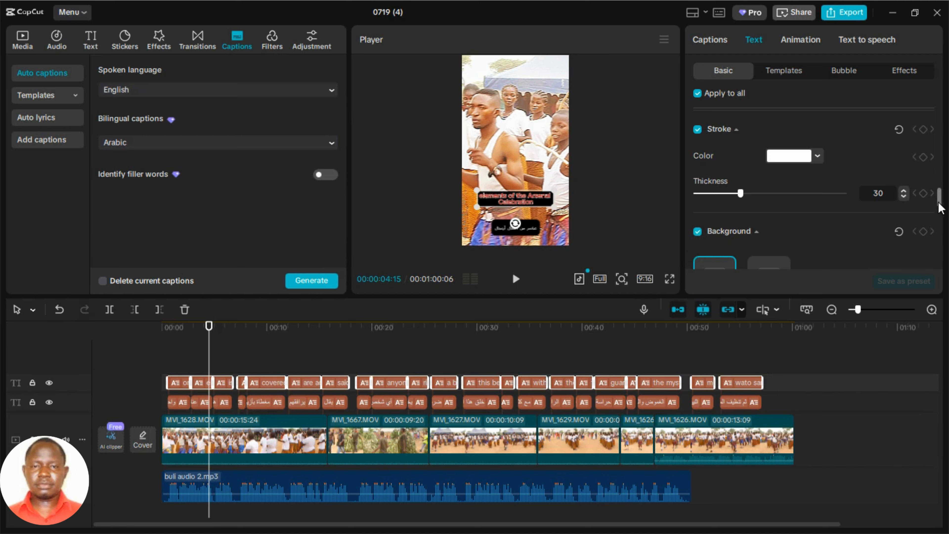
Move the English captions slightly lower, just above the Arabic ones, and set their font size to 8.
left_click_drag(940, 204, 945, 113)
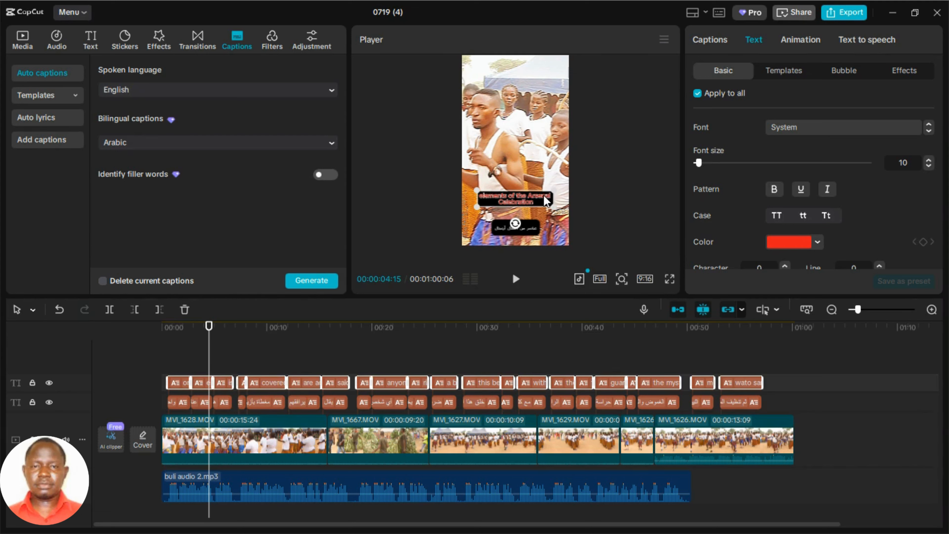
left_click_drag(544, 202, 542, 205)
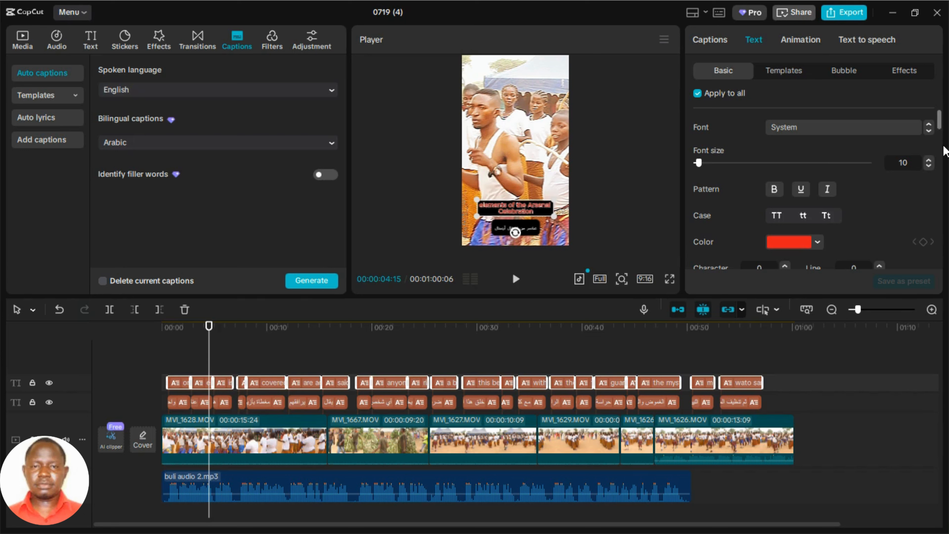
left_click(931, 167)
left_click(930, 167)
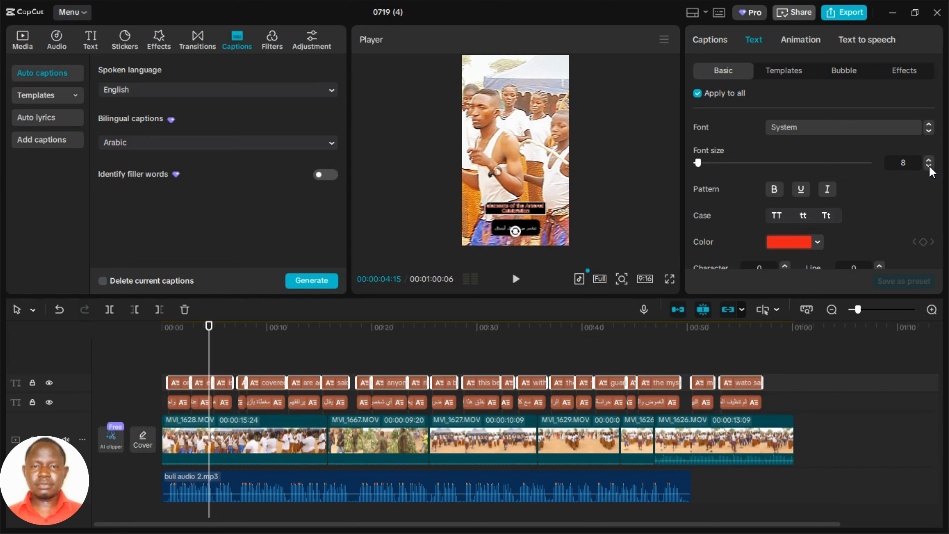
Play the video in full screen from the current position to check both styled caption tracks.
left_click(670, 279)
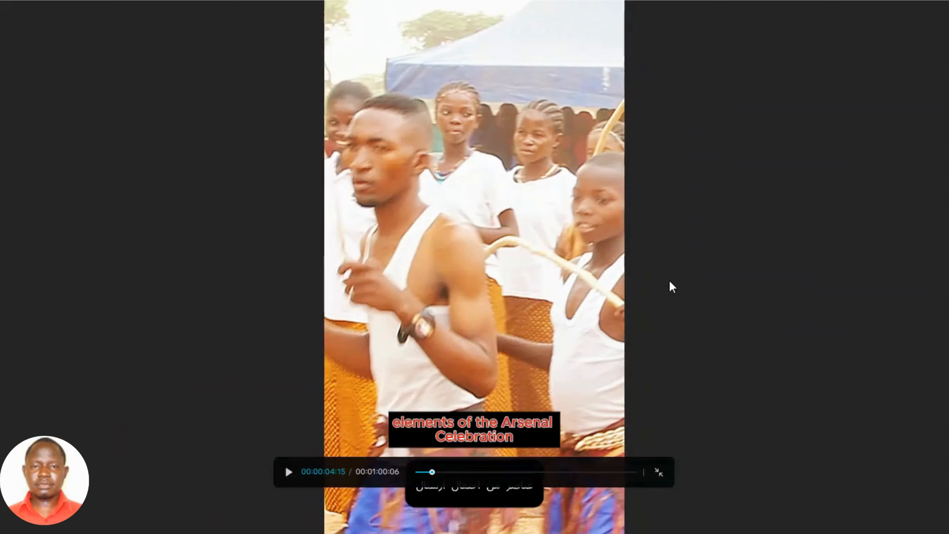
key("space")
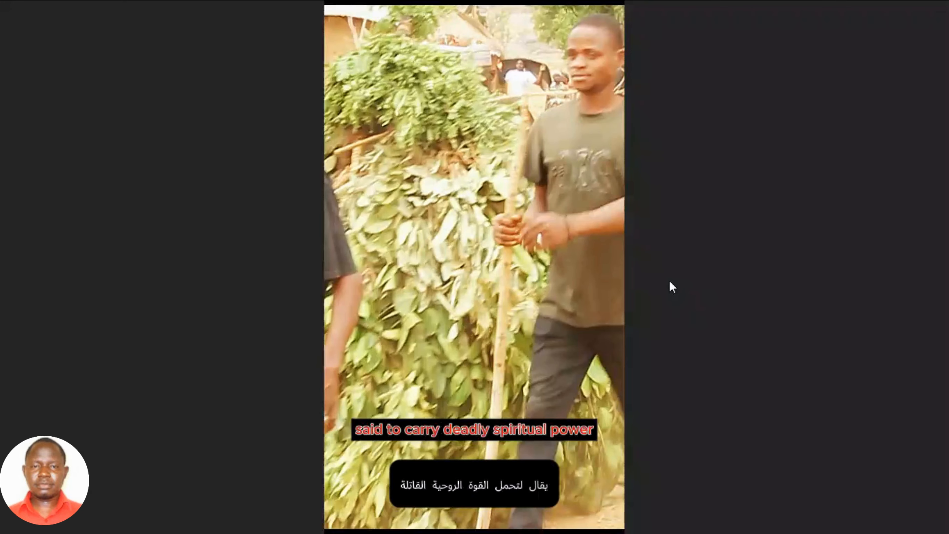
key("Escape")
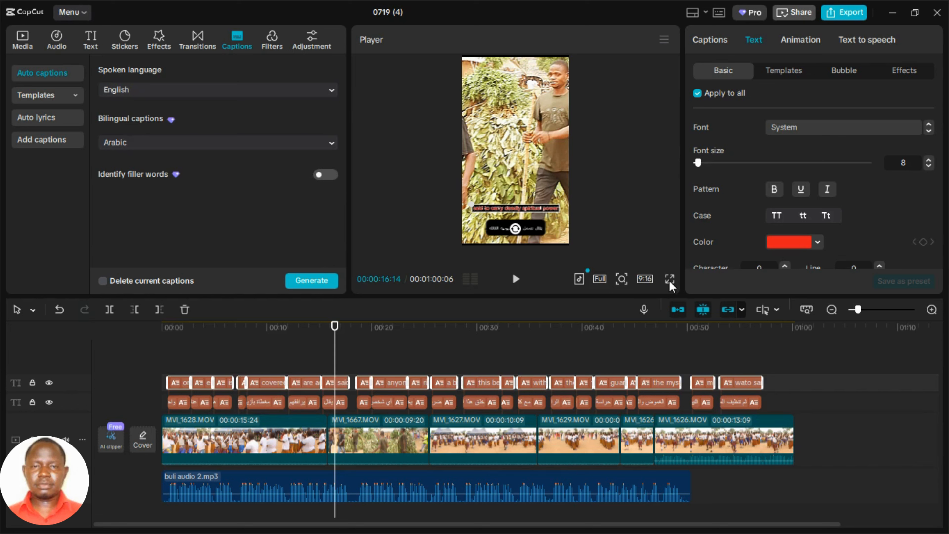
Inspect the English captions near 26 and 31 seconds, highlighting the end of the "this belief has created a deep sense of awe and fear" text.
left_click(450, 383)
left_click(443, 329)
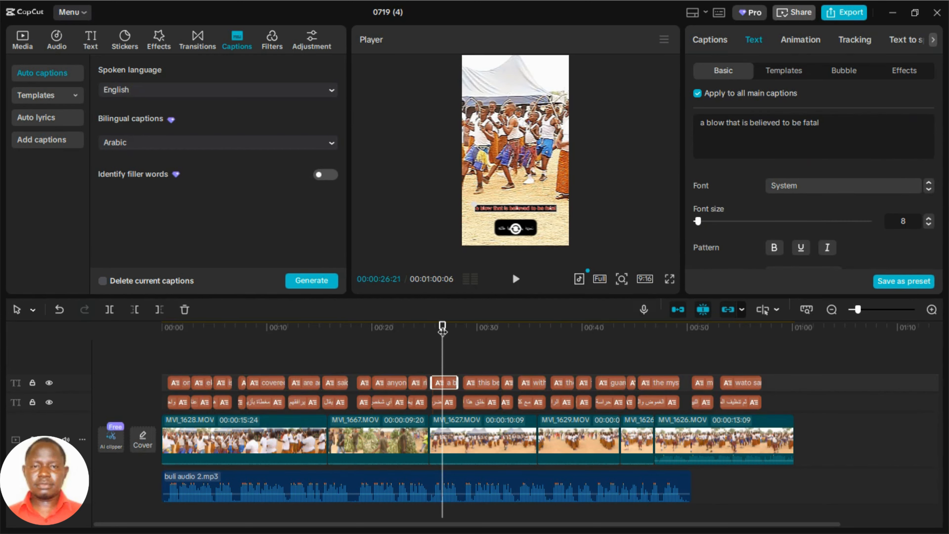
left_click(491, 329)
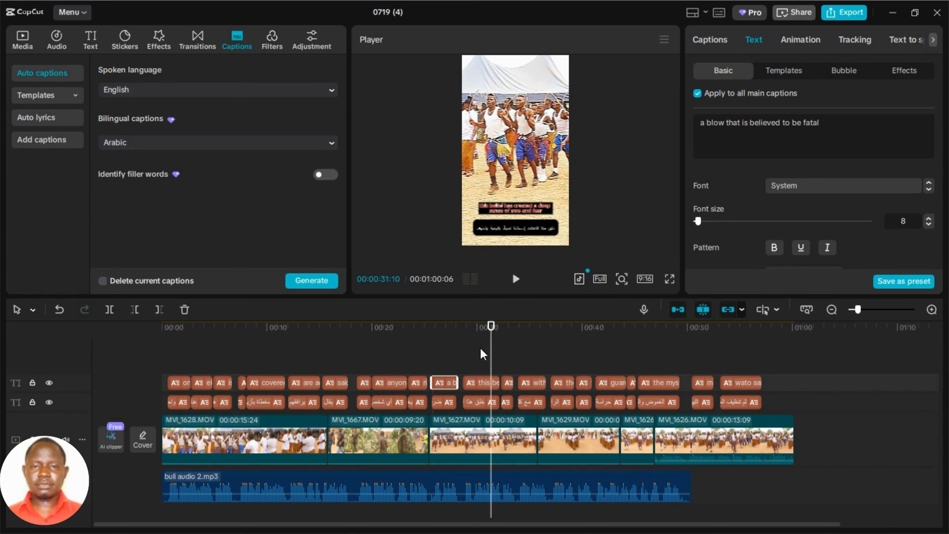
left_click(477, 377)
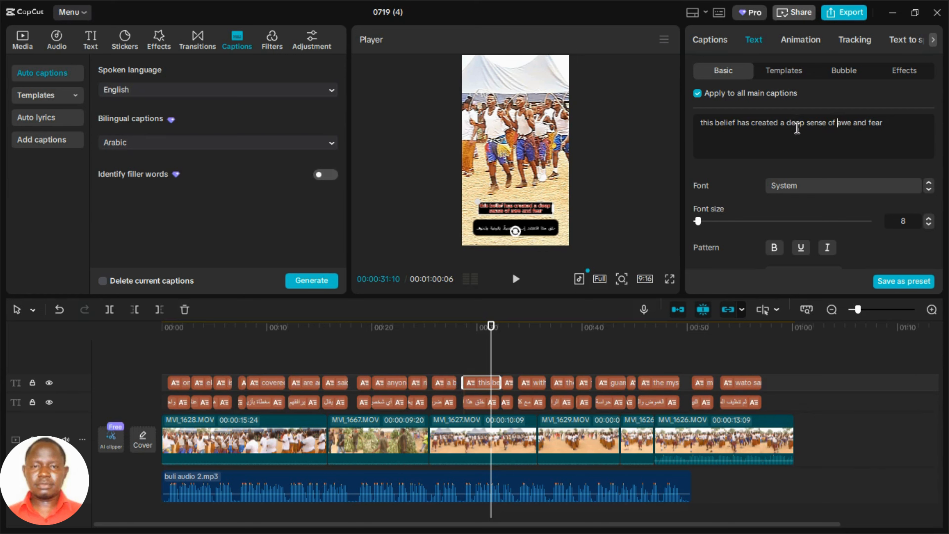
left_click_drag(796, 123, 772, 391)
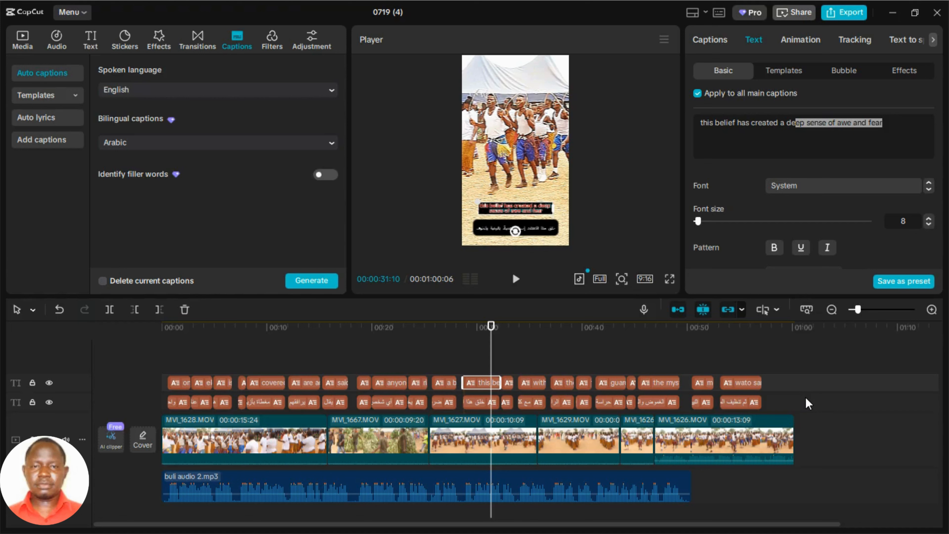